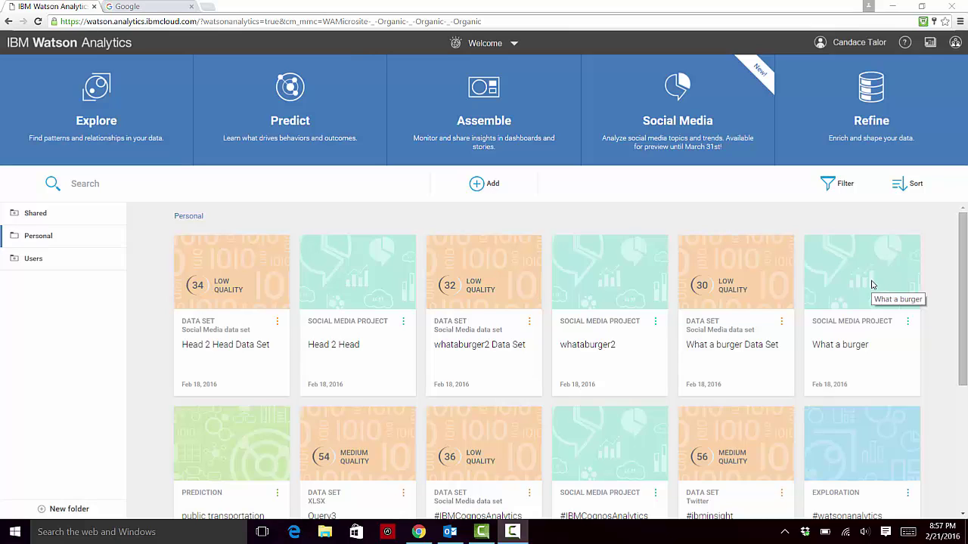
# - Open the What a burger project and view the whataburger topic's include and suggested terms
pyautogui.click(871, 285)
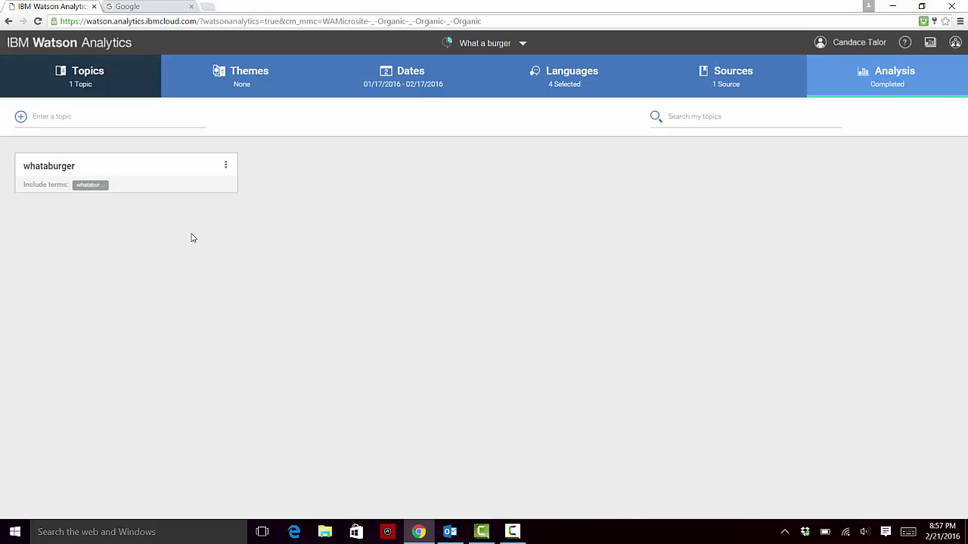
pyautogui.click(169, 166)
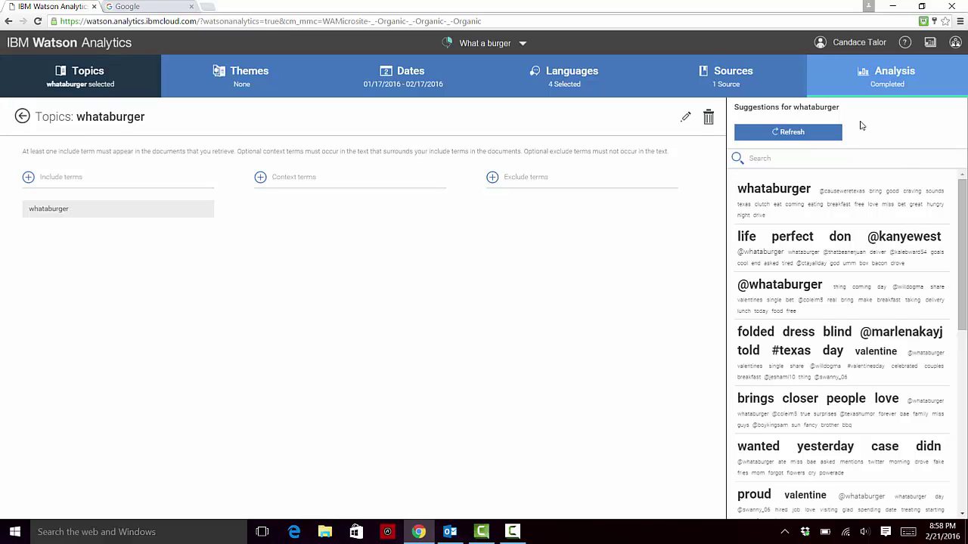
# - Review the Themes, Dates, Languages and Sources settings, then view the Analysis results (18545 documents)
pyautogui.click(254, 78)
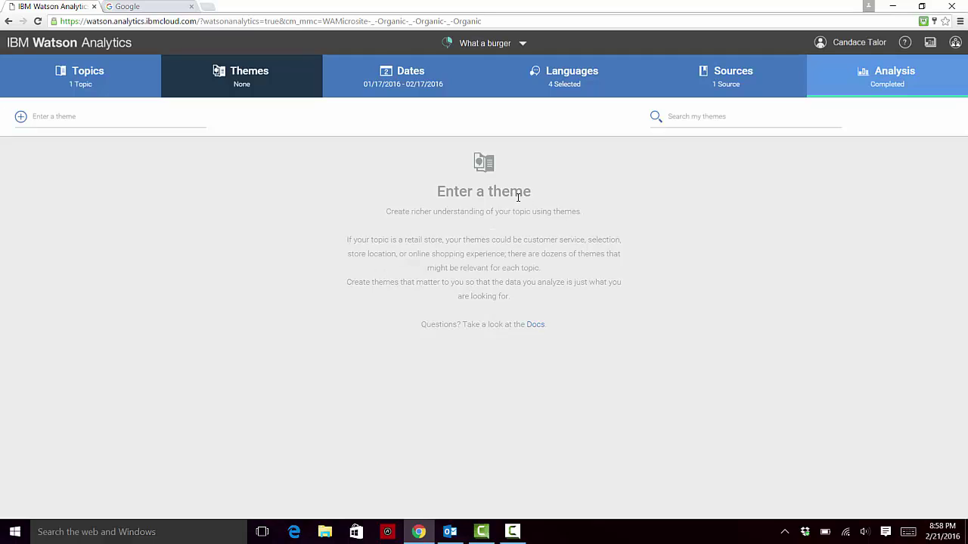
pyautogui.click(420, 81)
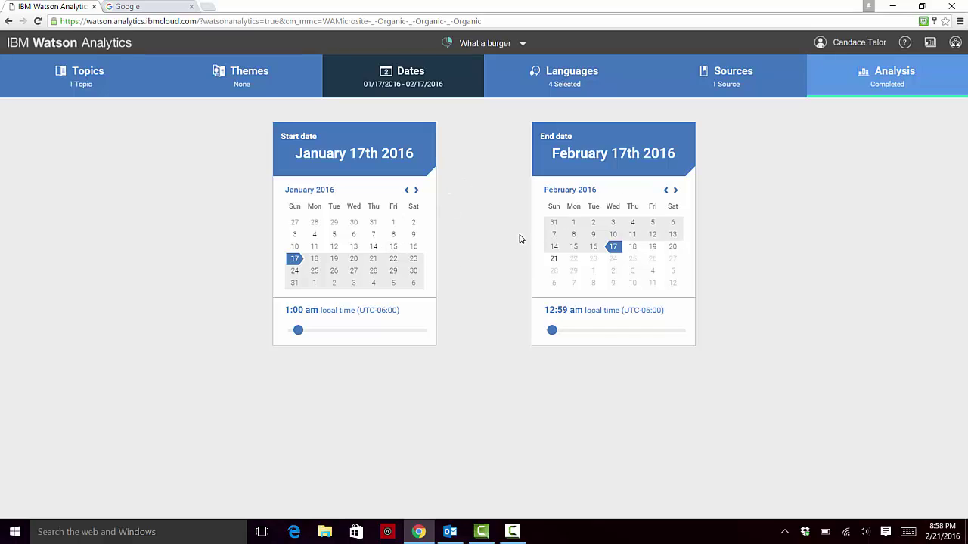
pyautogui.click(581, 94)
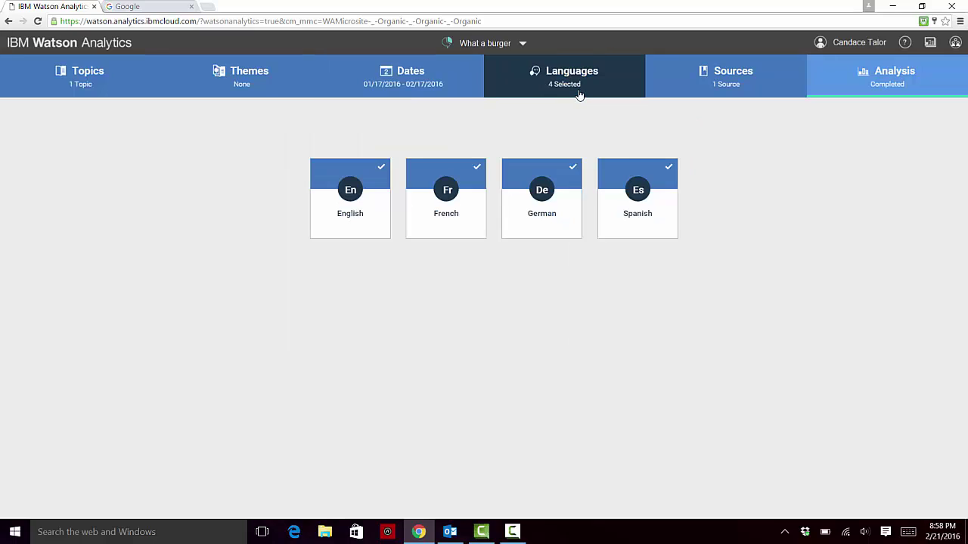
pyautogui.click(716, 85)
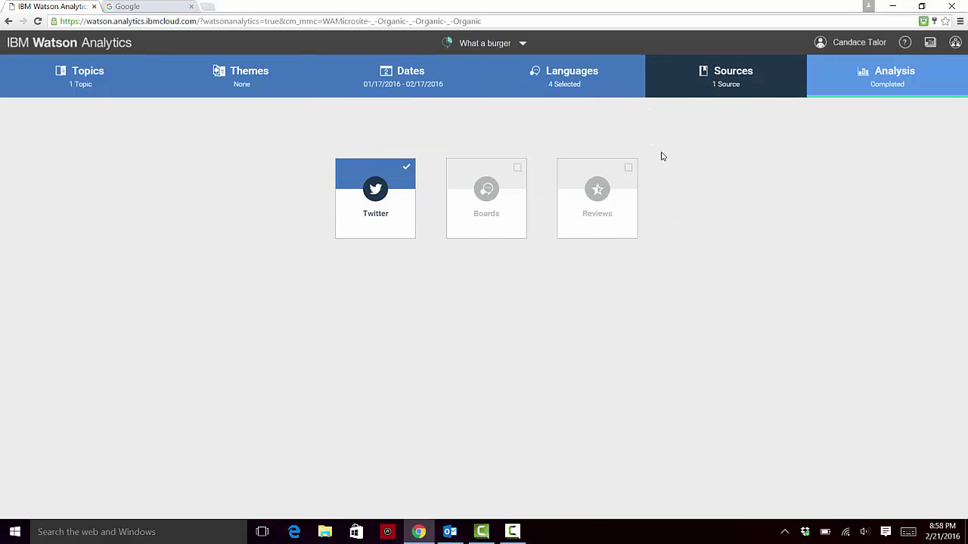
pyautogui.click(829, 92)
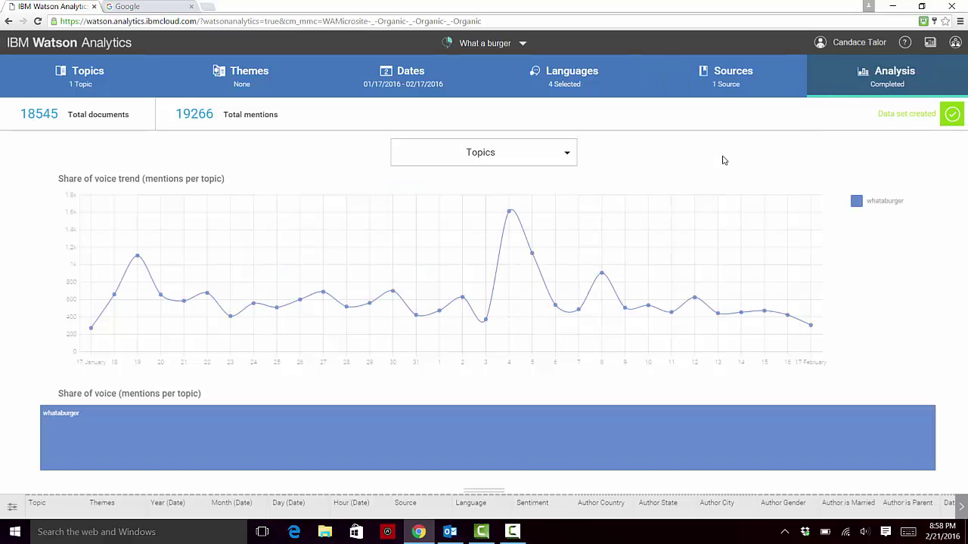
# - Switch the analysis view to Sentiment to see whataburger's positive, neutral and negative percentages
pyautogui.click(563, 157)
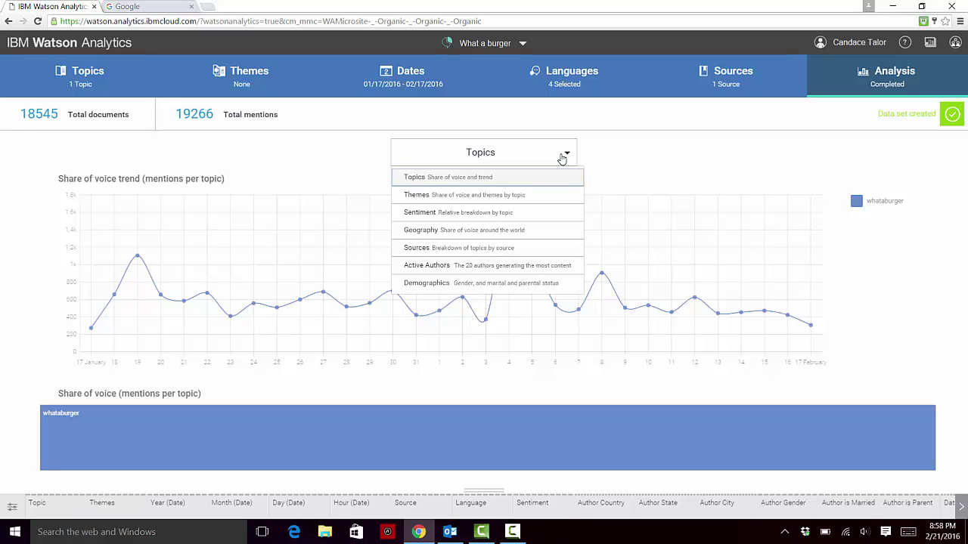
pyautogui.click(562, 157)
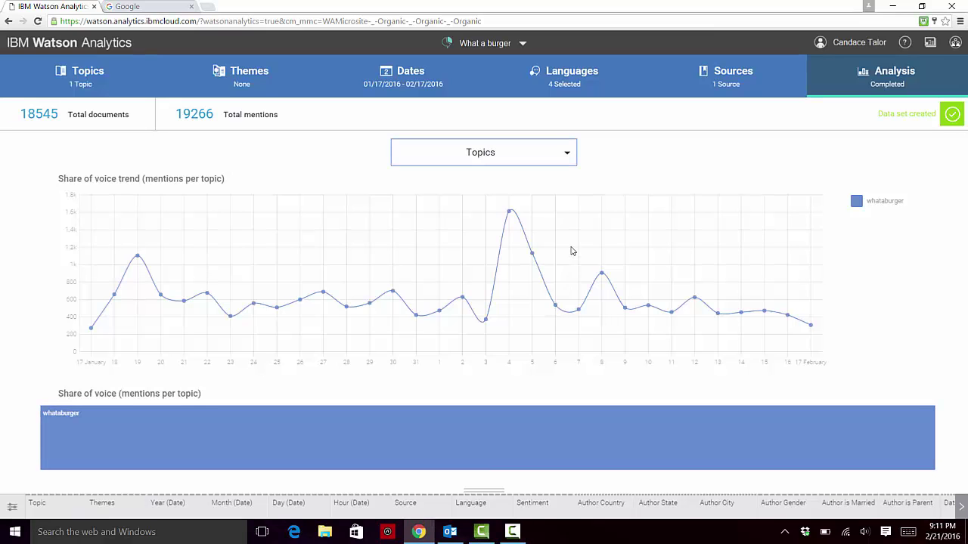
pyautogui.click(559, 152)
pyautogui.click(510, 214)
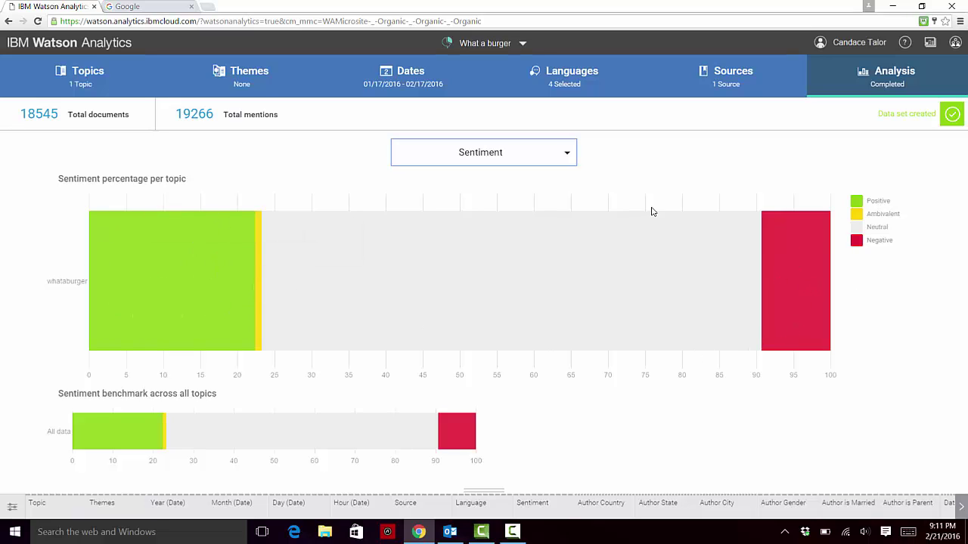
# - Show mentions by Geography and drill down from the United States to Texas cities
pyautogui.click(538, 163)
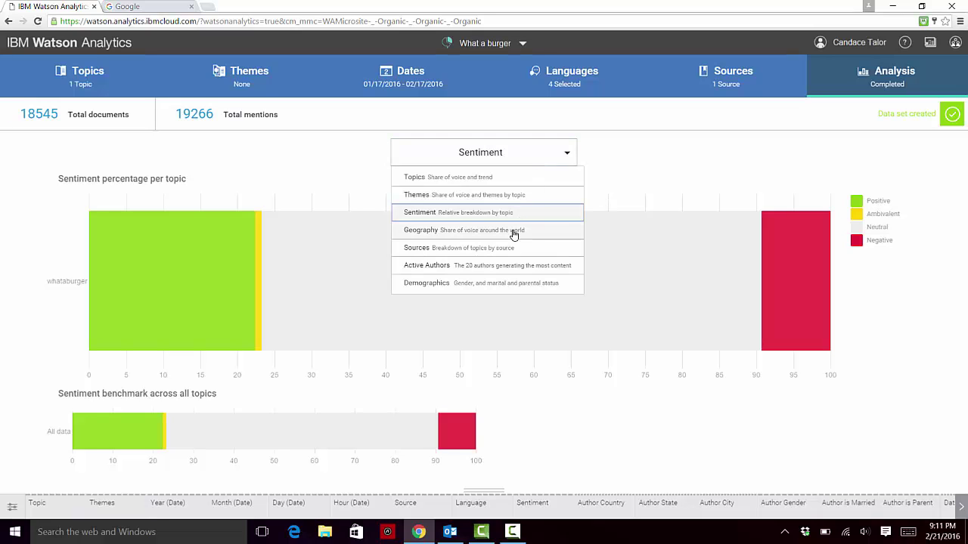
pyautogui.click(514, 235)
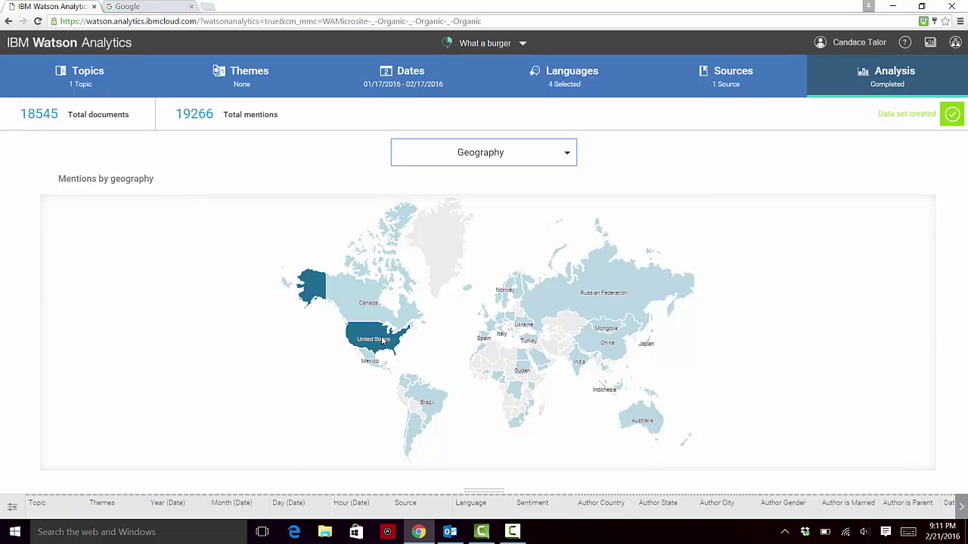
pyautogui.moveTo(382, 336)
pyautogui.moveTo(593, 350)
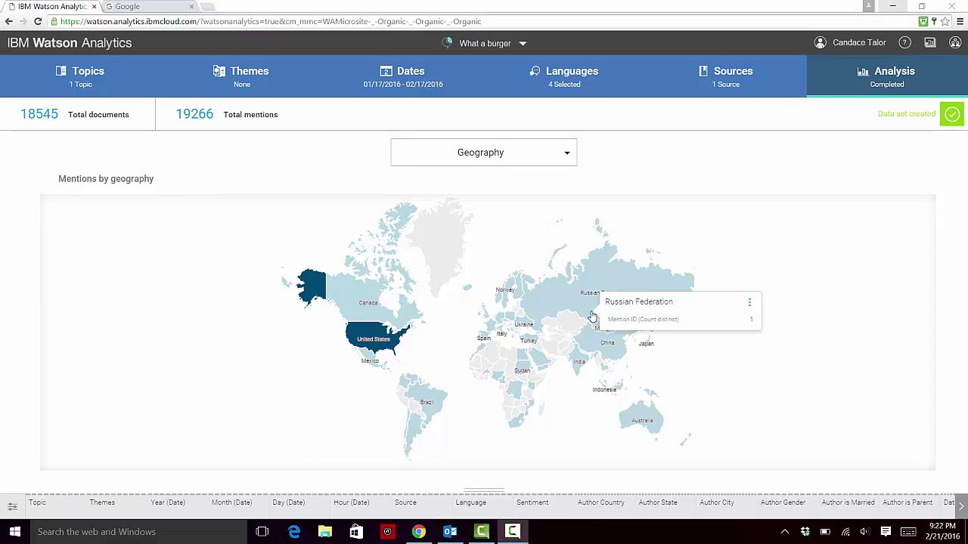
pyautogui.click(384, 335)
pyautogui.click(449, 371)
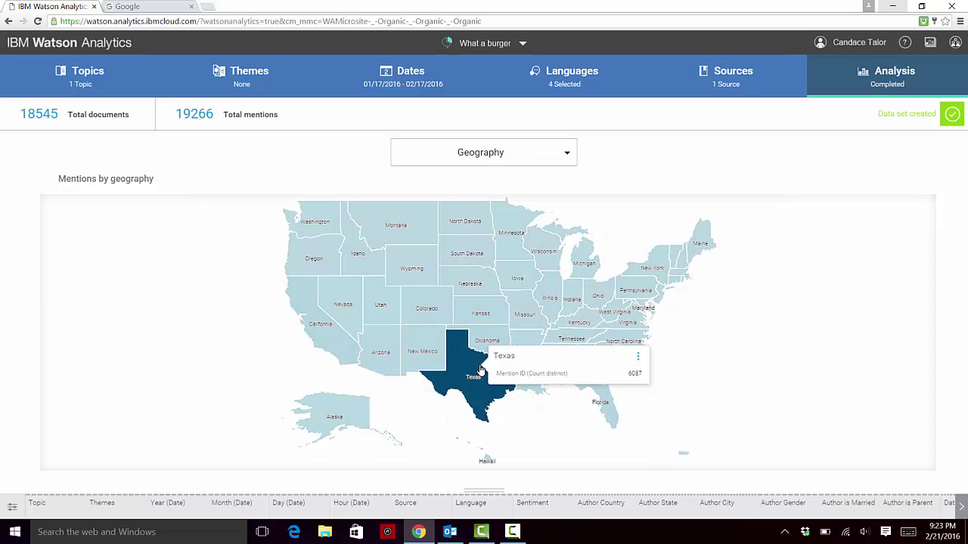
pyautogui.click(482, 374)
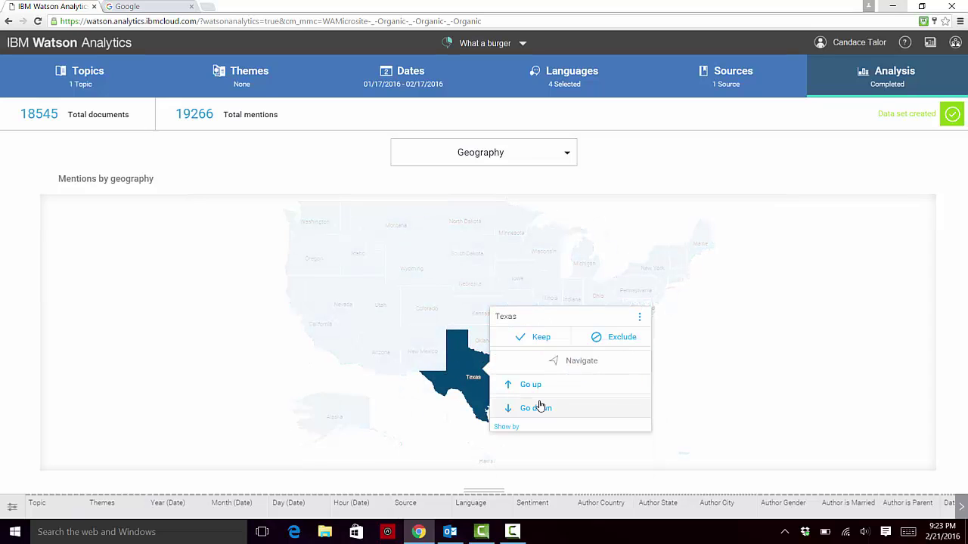
pyautogui.click(538, 408)
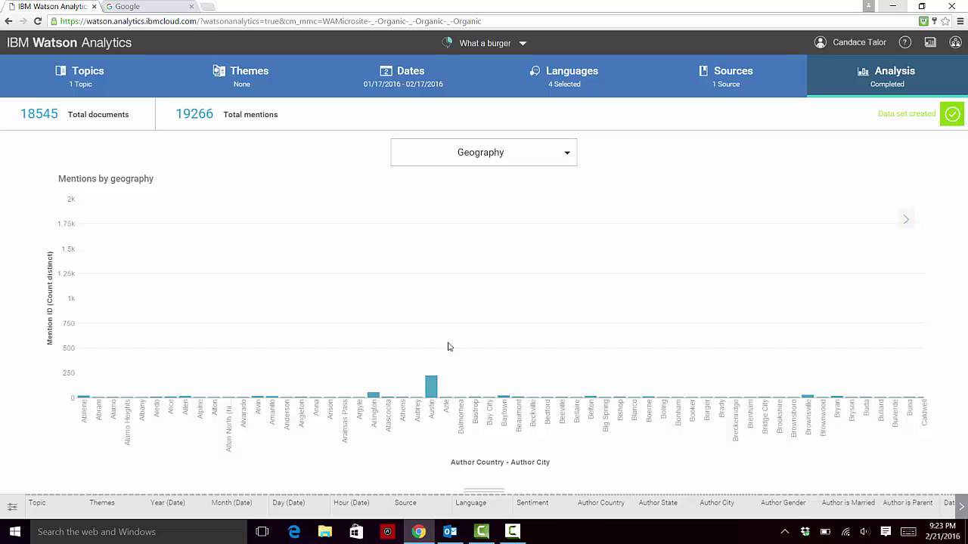
# - Page forward through the Texas city bar chart to the later cities
pyautogui.click(905, 220)
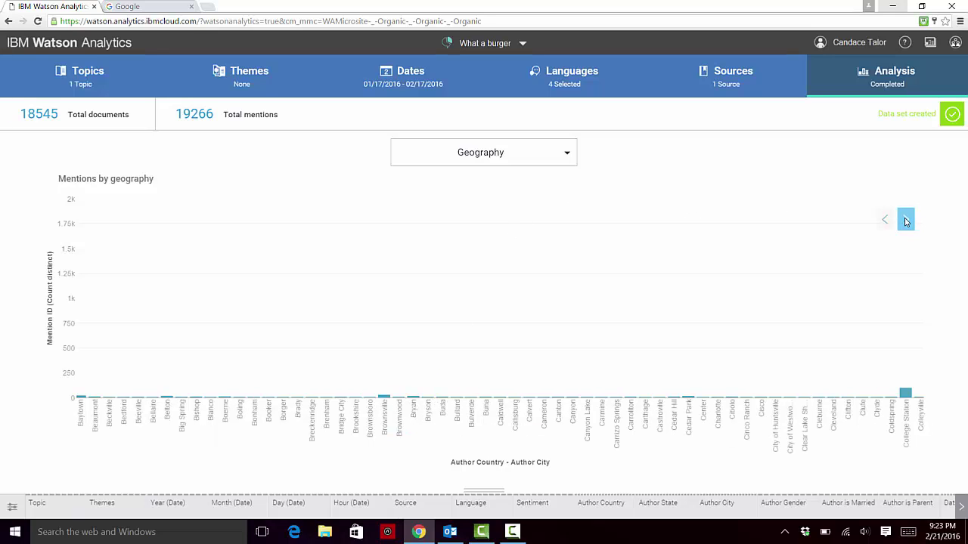
pyautogui.click(906, 220)
pyautogui.click(906, 220)
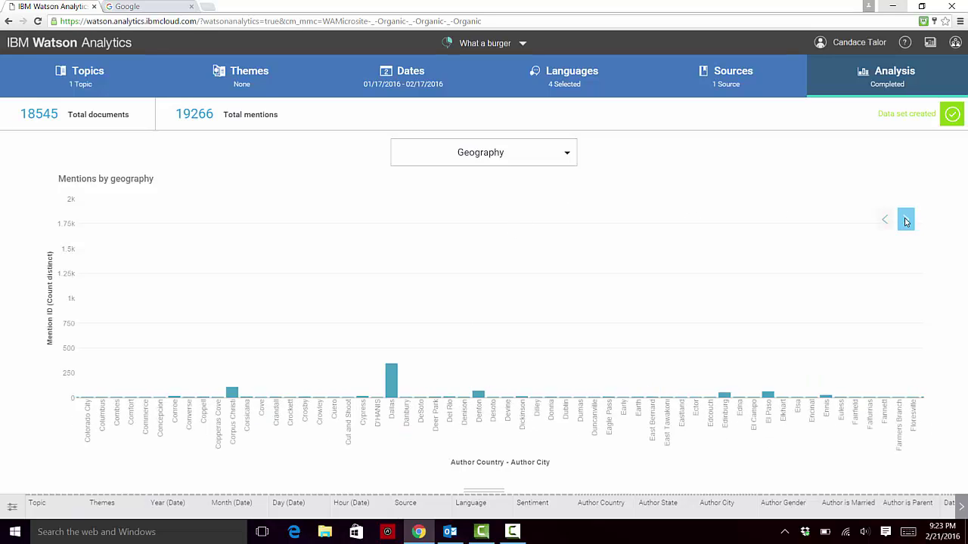
pyautogui.click(906, 220)
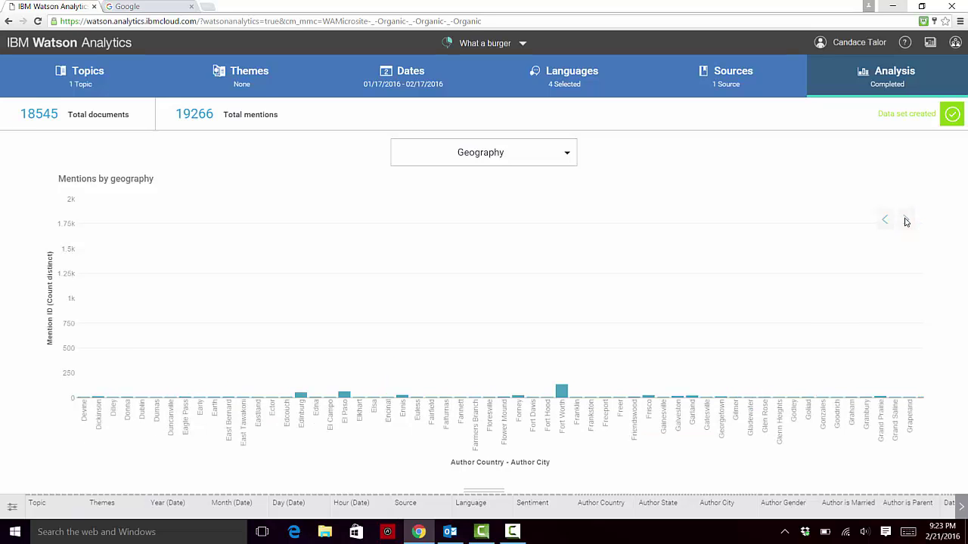
pyautogui.click(905, 220)
pyautogui.click(905, 220)
pyautogui.click(906, 220)
pyautogui.click(906, 220)
pyautogui.click(906, 220)
pyautogui.click(905, 220)
pyautogui.click(906, 220)
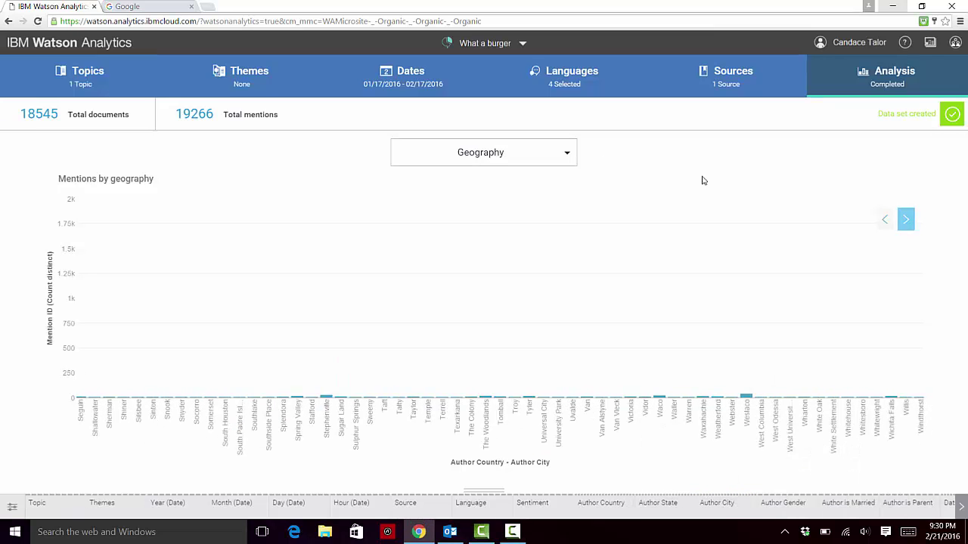
# - Browse the Sources and Active Authors views, then switch to the Demographics charts
pyautogui.click(546, 152)
pyautogui.click(480, 247)
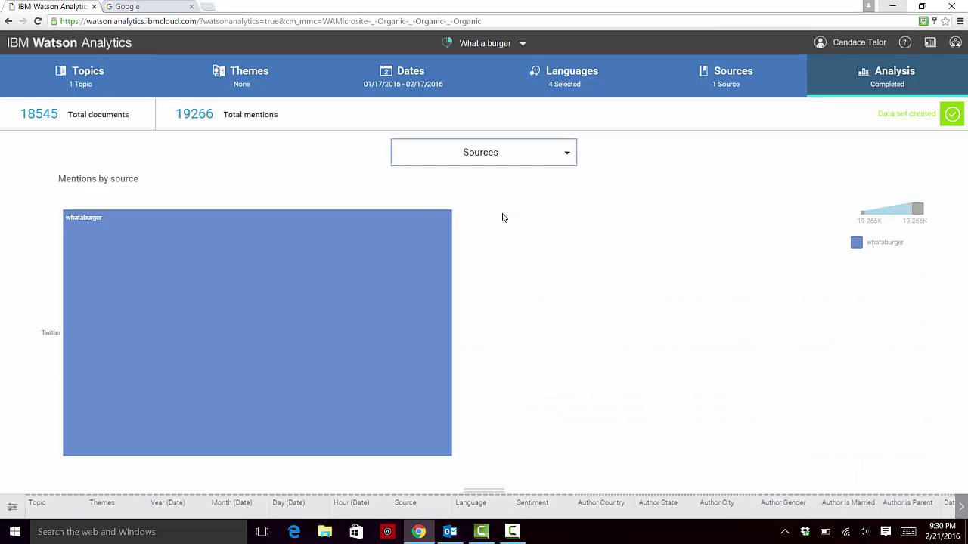
pyautogui.click(565, 154)
pyautogui.click(505, 265)
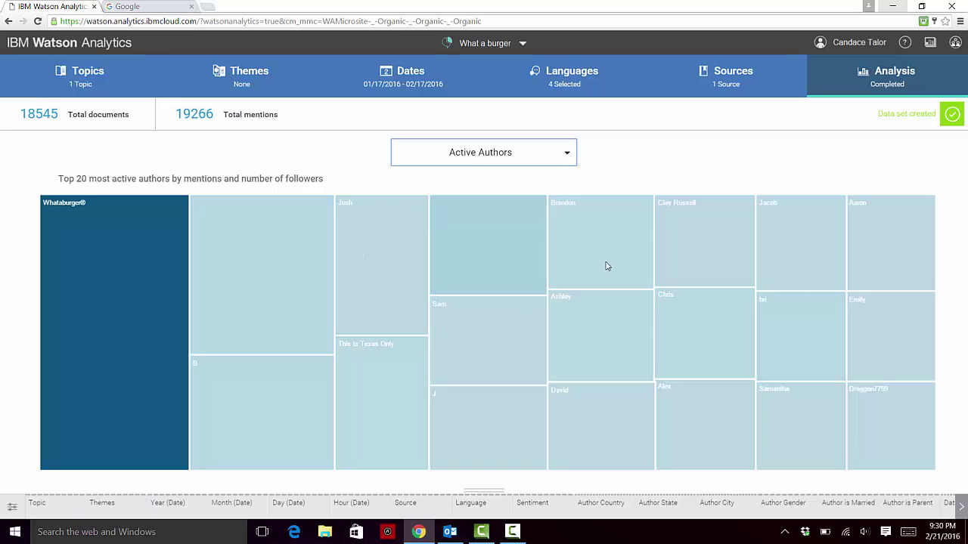
pyautogui.moveTo(595, 245)
pyautogui.click(567, 156)
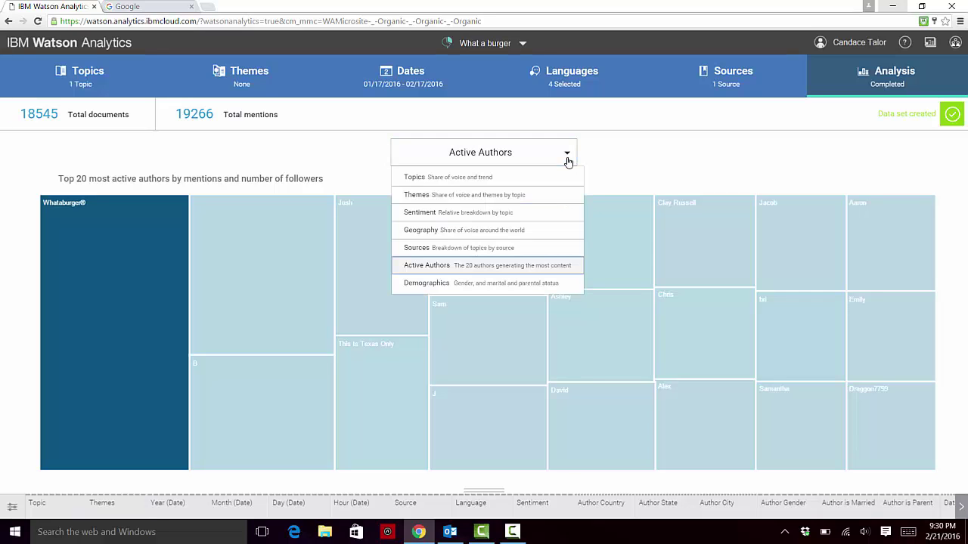
pyautogui.click(524, 285)
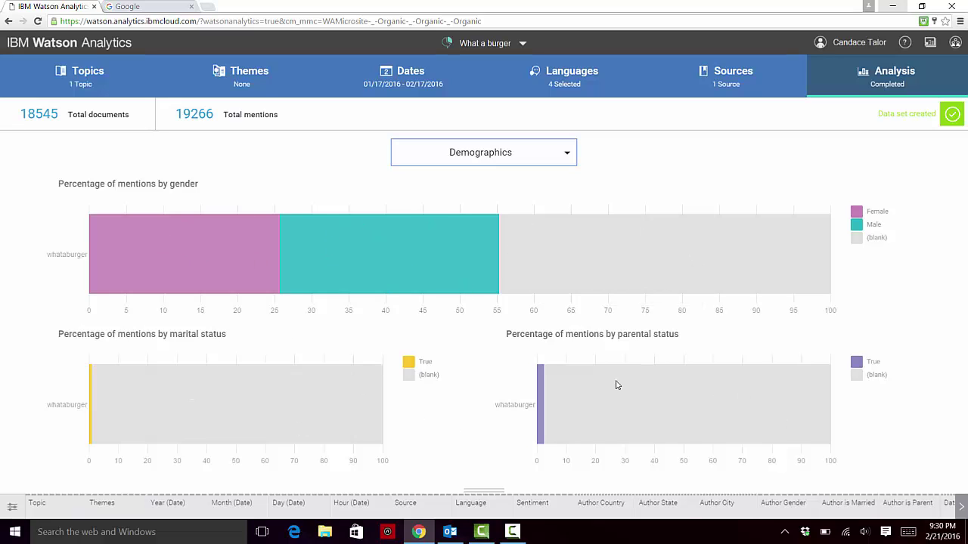
pyautogui.moveTo(709, 393)
# - Expand the mentions data table, check the Source column filter, then return to Welcome
pyautogui.click(480, 491)
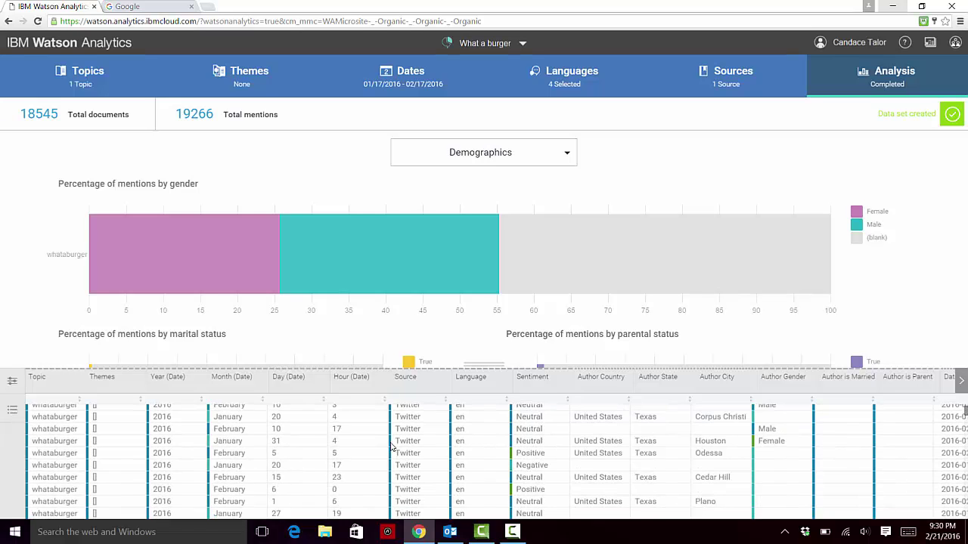
pyautogui.click(427, 384)
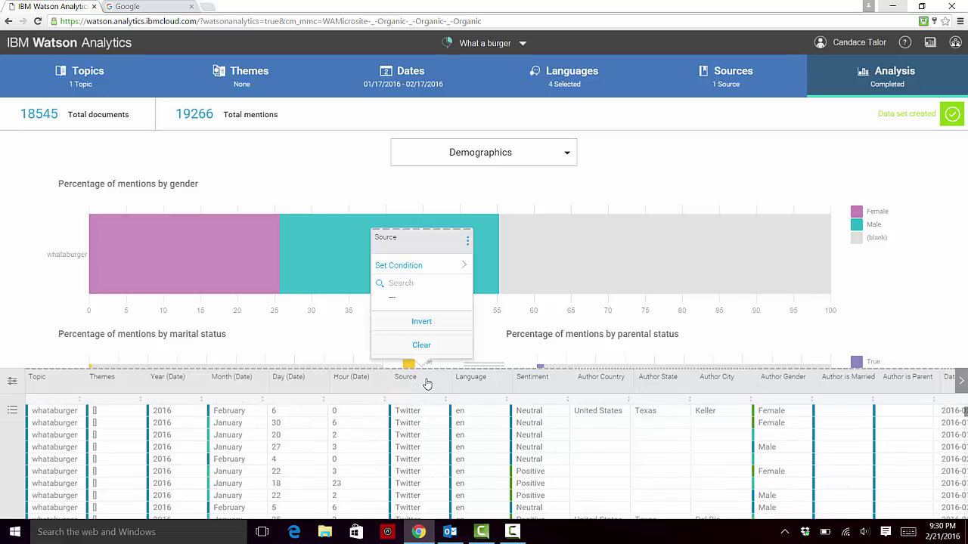
pyautogui.click(427, 384)
pyautogui.click(427, 384)
pyautogui.click(498, 47)
pyautogui.click(492, 73)
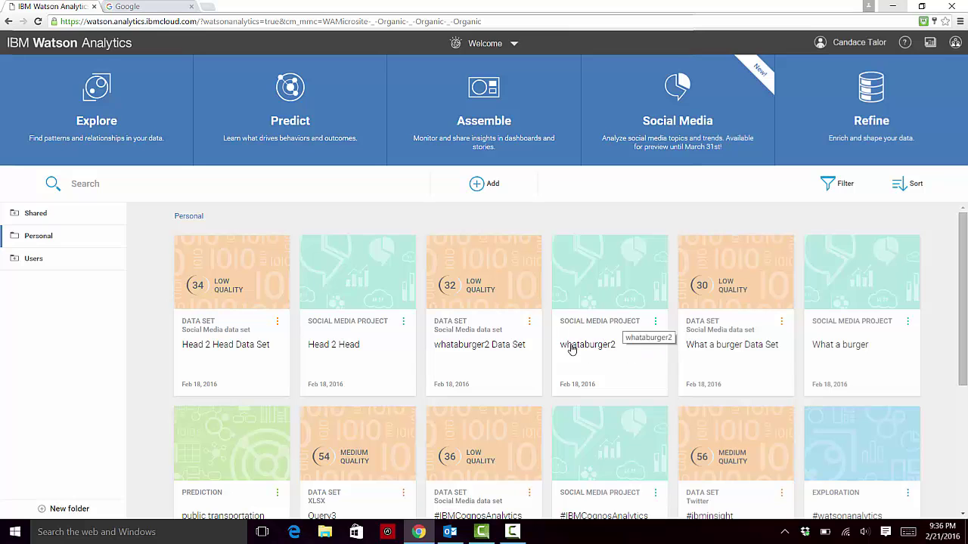
# - Open the whataburger2 project and inspect the food and service topic terms
pyautogui.click(613, 320)
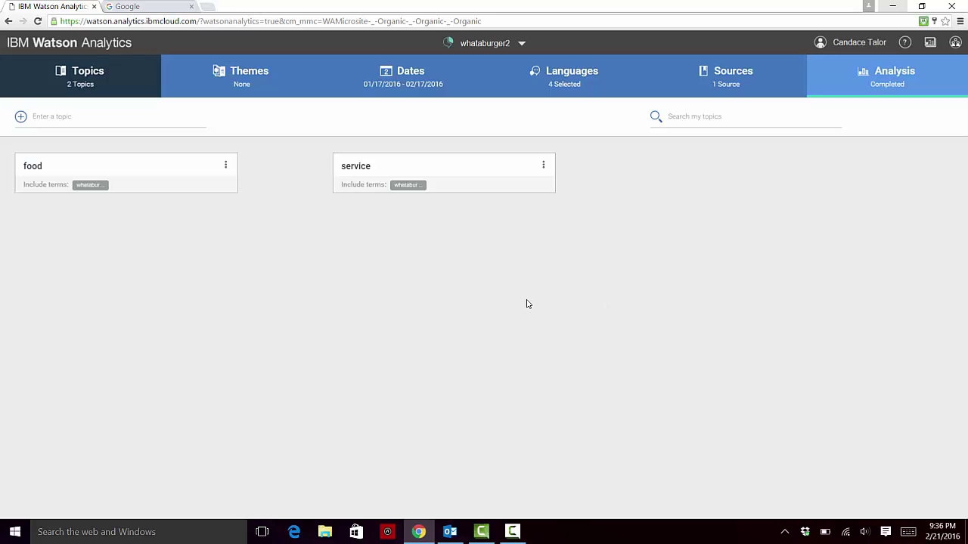
pyautogui.click(176, 183)
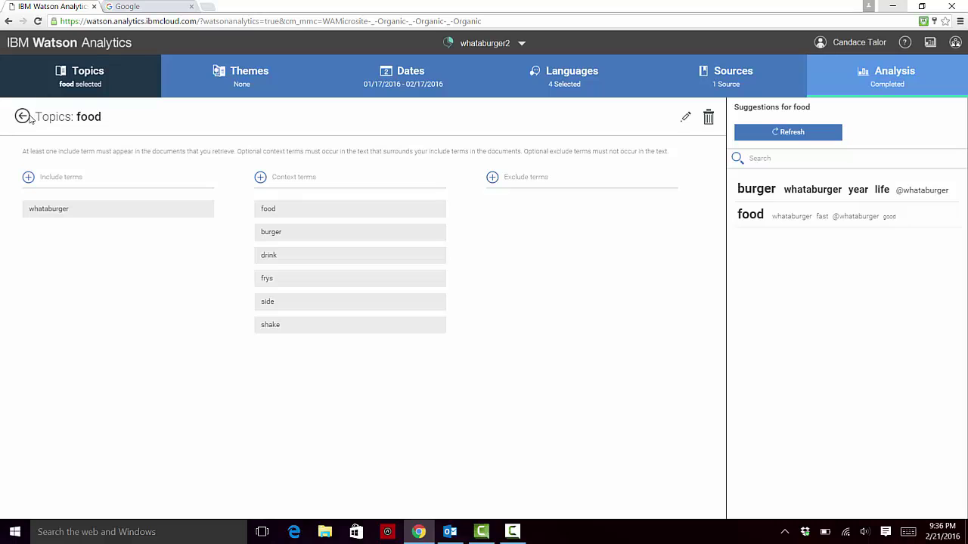
pyautogui.click(24, 117)
pyautogui.click(456, 186)
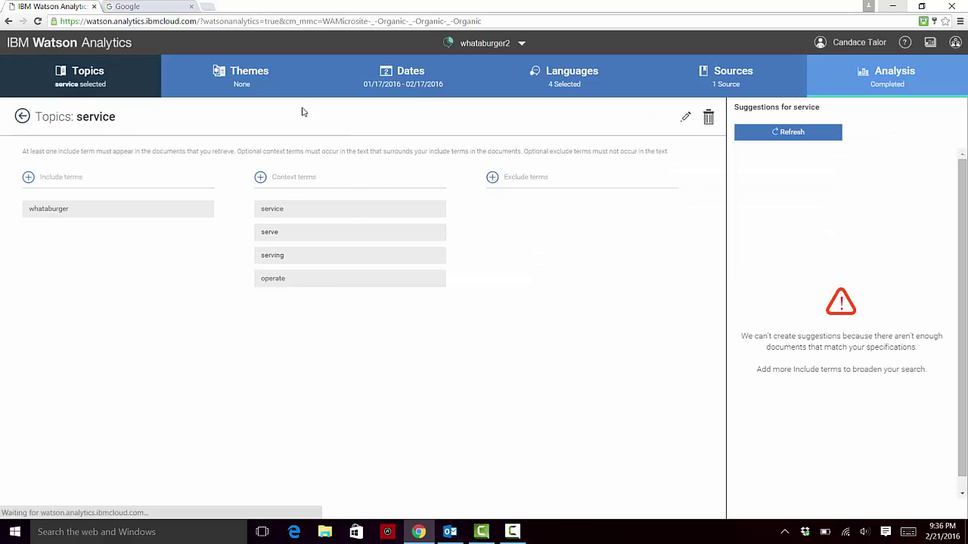
# - Review the Dates, Languages and Sources settings, then view the Analysis results (559 documents)
pyautogui.click(422, 86)
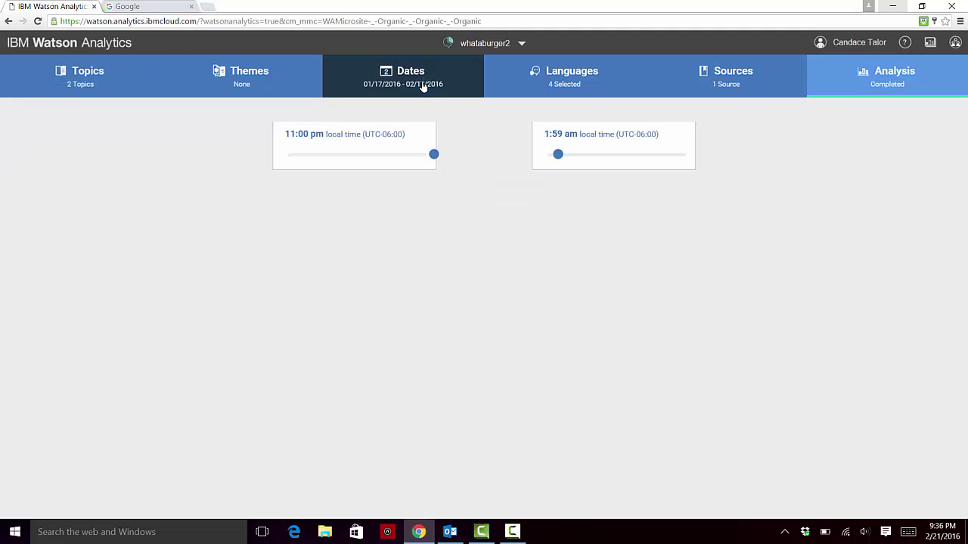
pyautogui.click(566, 84)
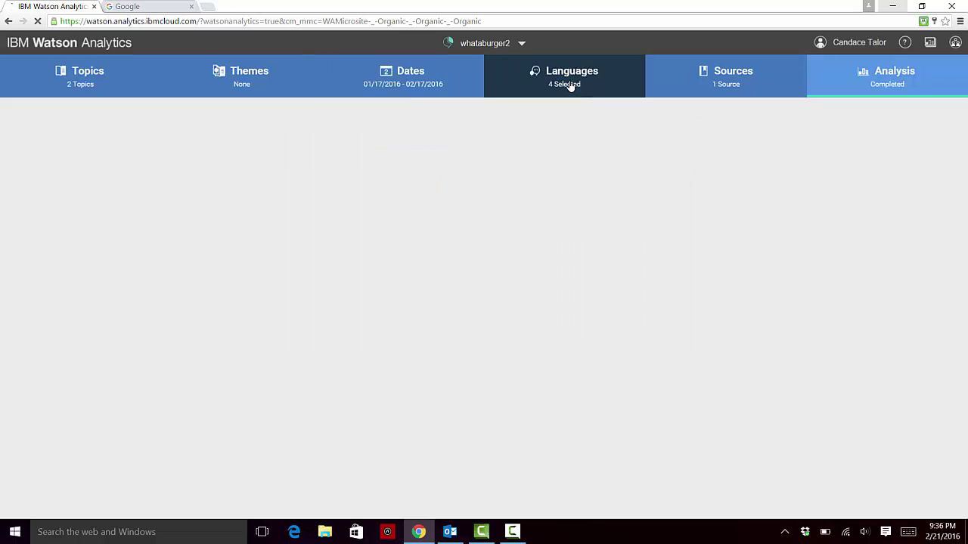
pyautogui.click(733, 89)
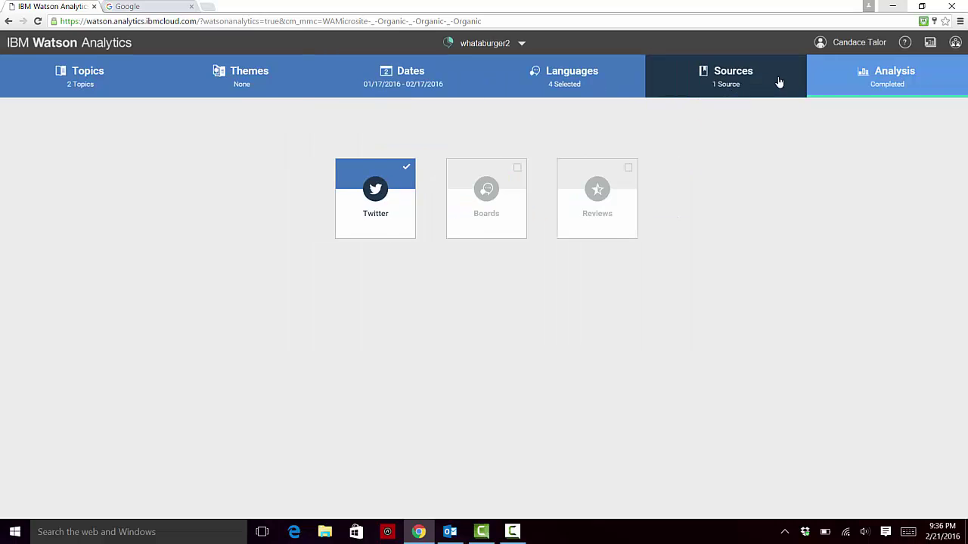
pyautogui.click(842, 84)
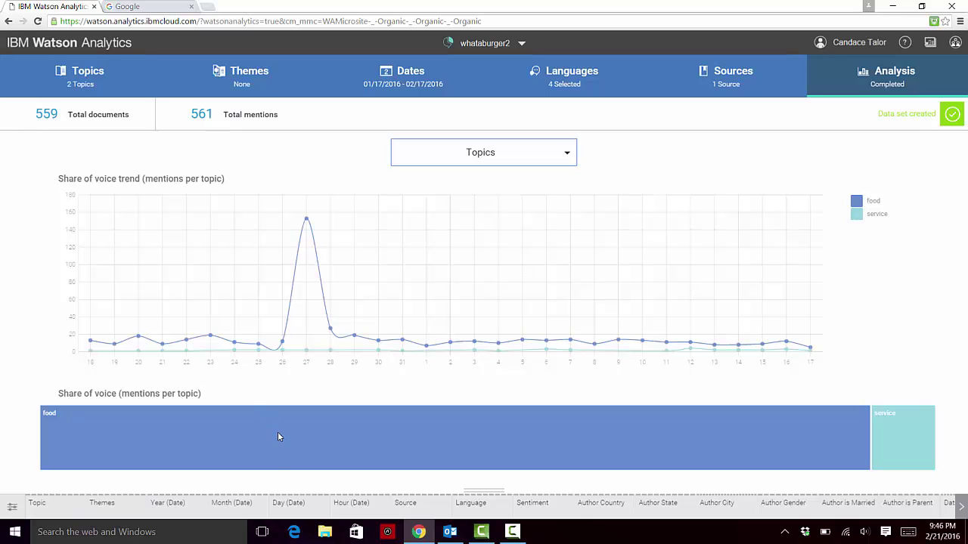
# - Switch the whataburger2 analysis to the Sentiment breakdown by topic
pyautogui.moveTo(278, 437)
pyautogui.moveTo(901, 445)
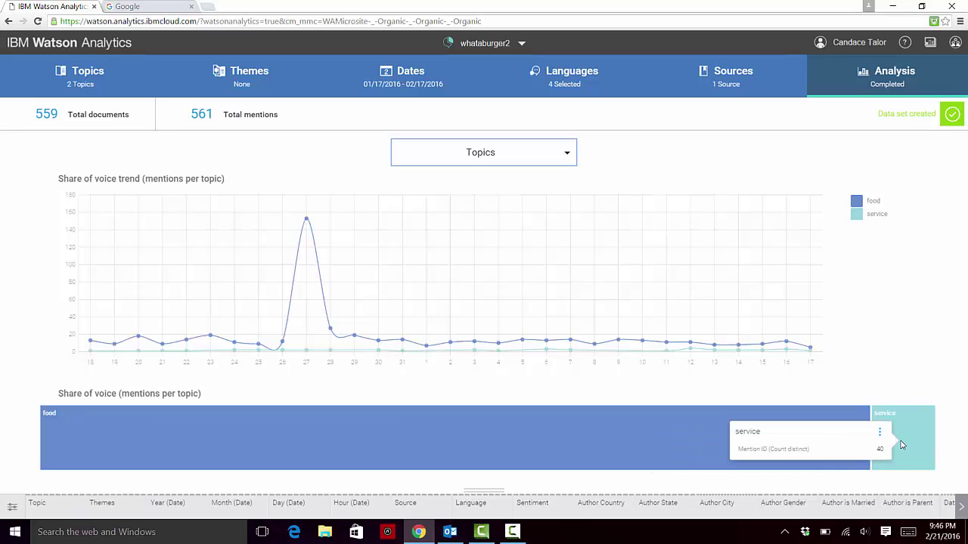
pyautogui.click(567, 159)
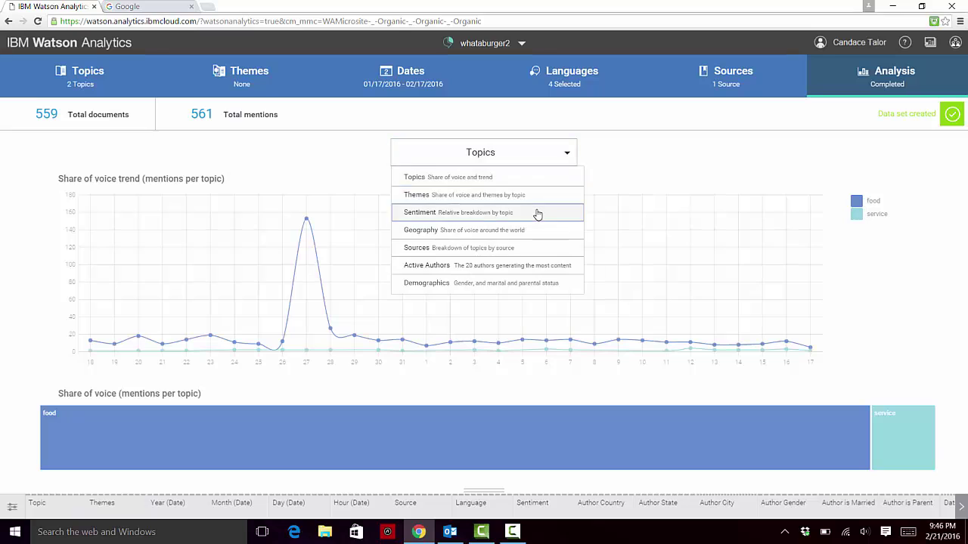
pyautogui.click(537, 214)
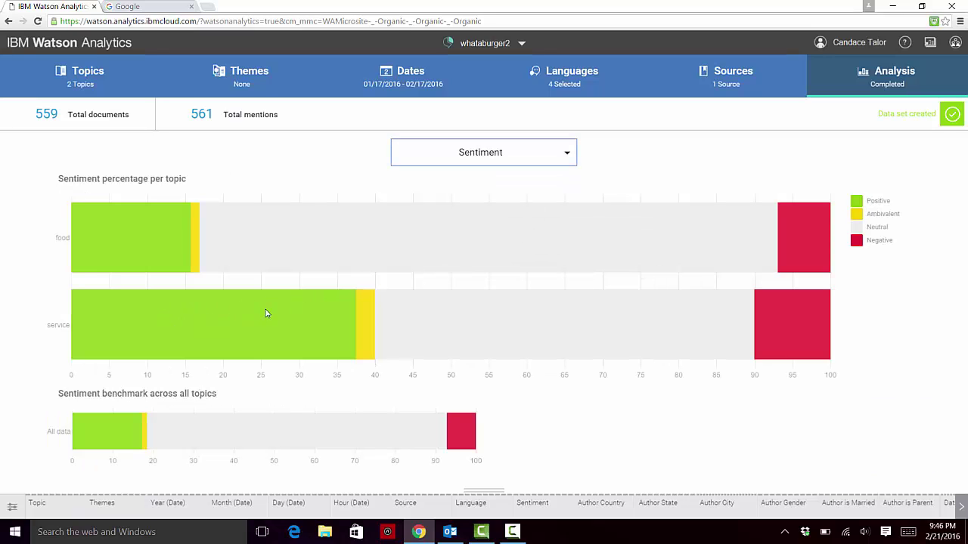
pyautogui.moveTo(280, 310)
# - Check the Demographics breakdown, then return to the Welcome home page
pyautogui.click(507, 162)
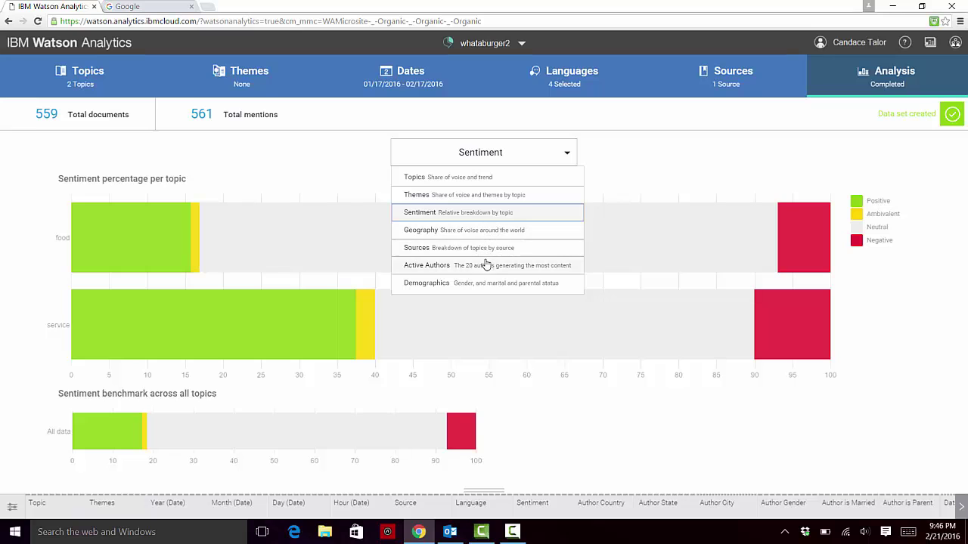
pyautogui.click(484, 283)
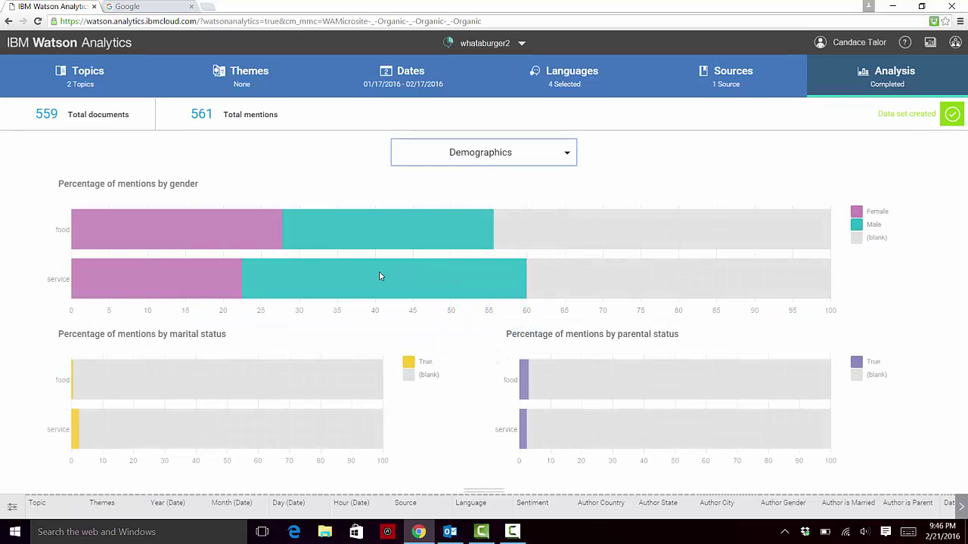
pyautogui.moveTo(411, 277)
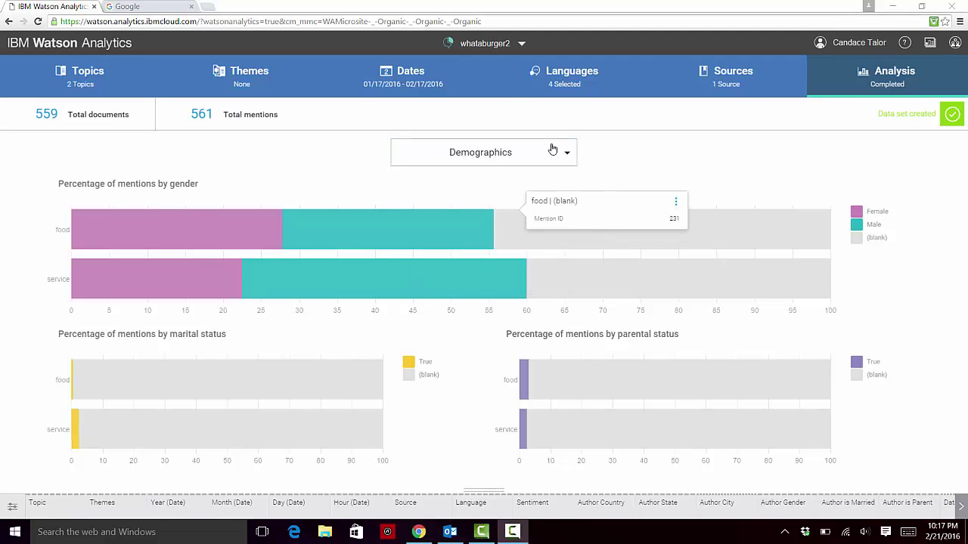
pyautogui.click(521, 43)
pyautogui.click(504, 71)
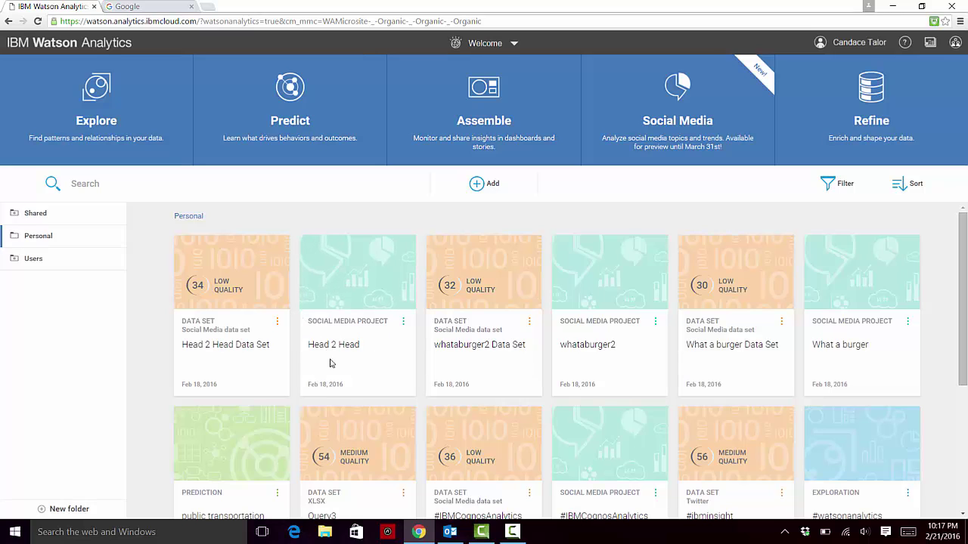
# - Open the Head 2 Head project and review its themes, dates, languages and Twitter source
pyautogui.click(350, 314)
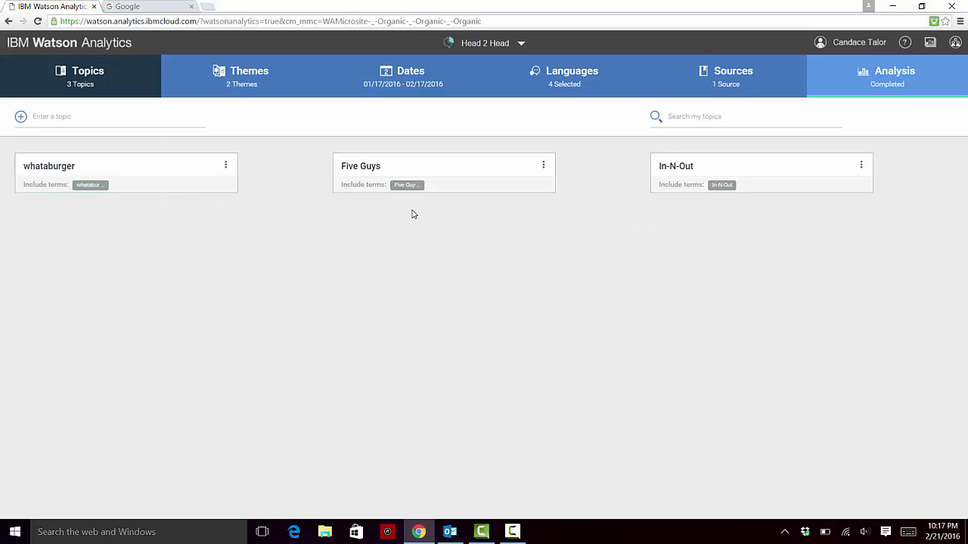
pyautogui.click(254, 88)
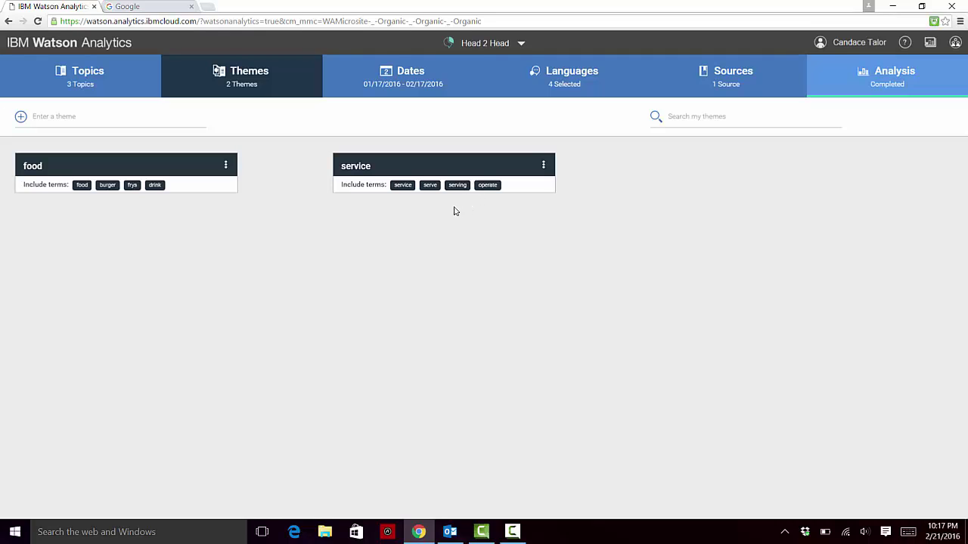
pyautogui.click(417, 87)
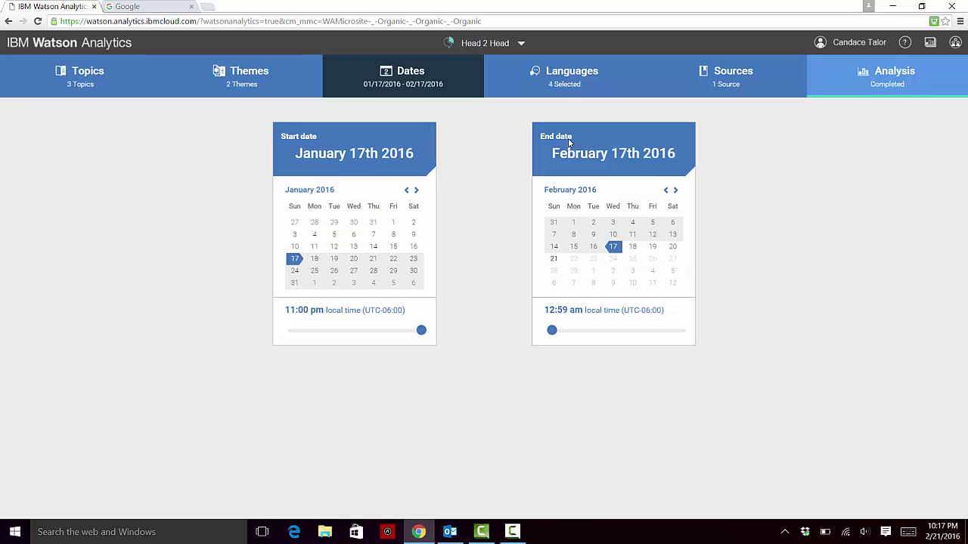
pyautogui.click(567, 87)
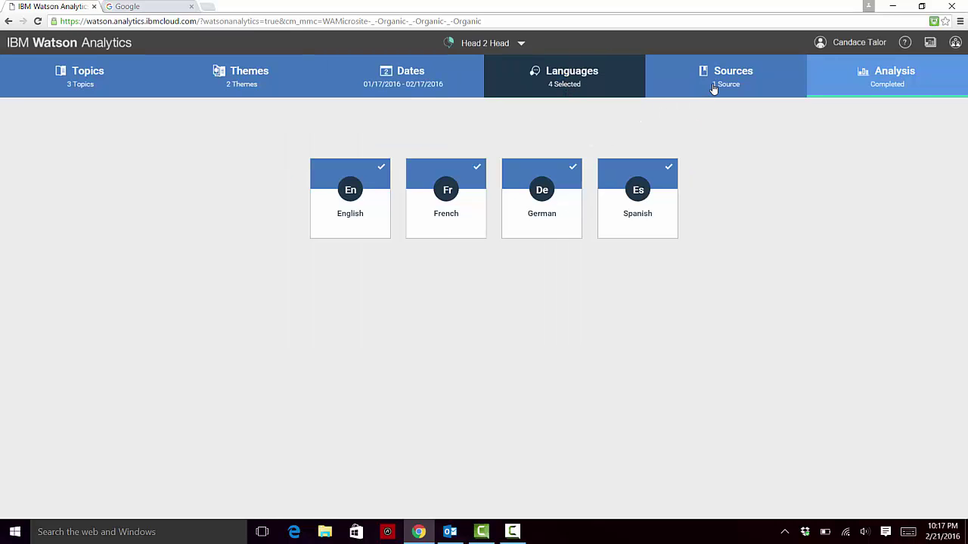
pyautogui.click(713, 90)
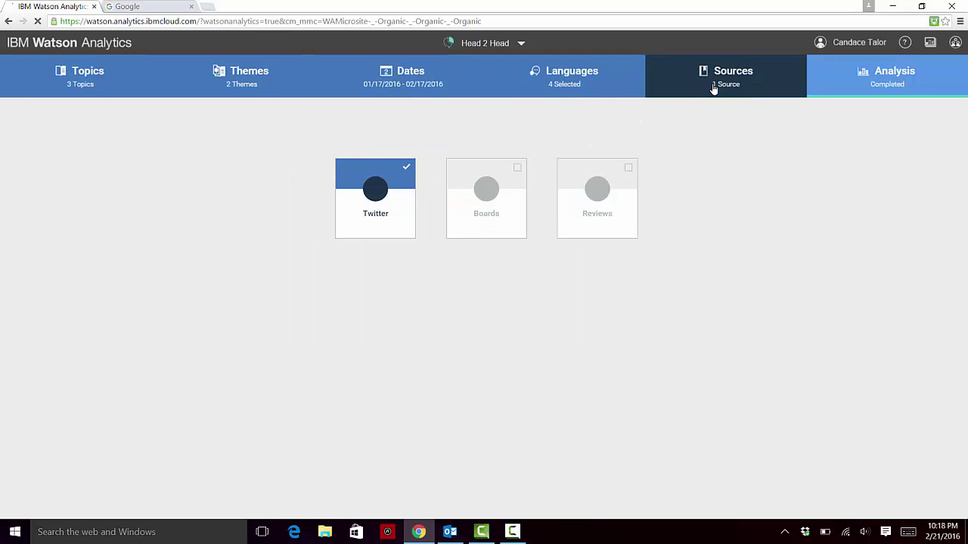
# - View Head 2 Head's Analysis results as mentions per theme
pyautogui.click(859, 86)
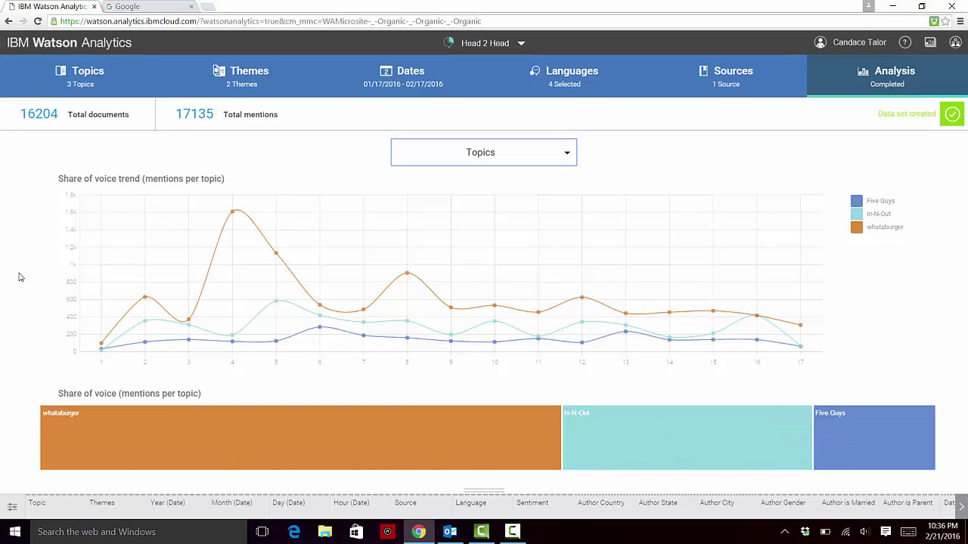
pyautogui.click(540, 161)
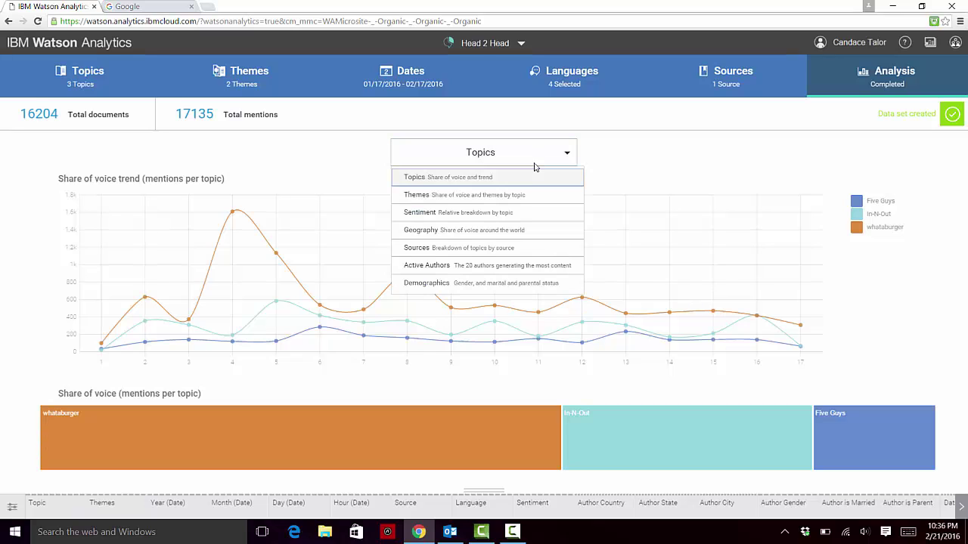
pyautogui.click(527, 203)
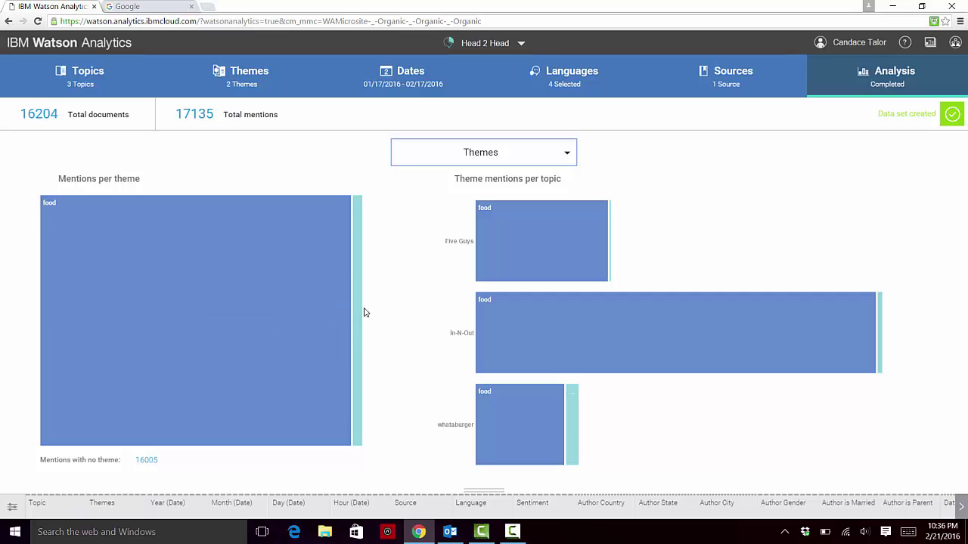
pyautogui.moveTo(359, 312)
# - Switch to the Sentiment view comparing Five Guys, In-N-Out and whataburger
pyautogui.click(560, 157)
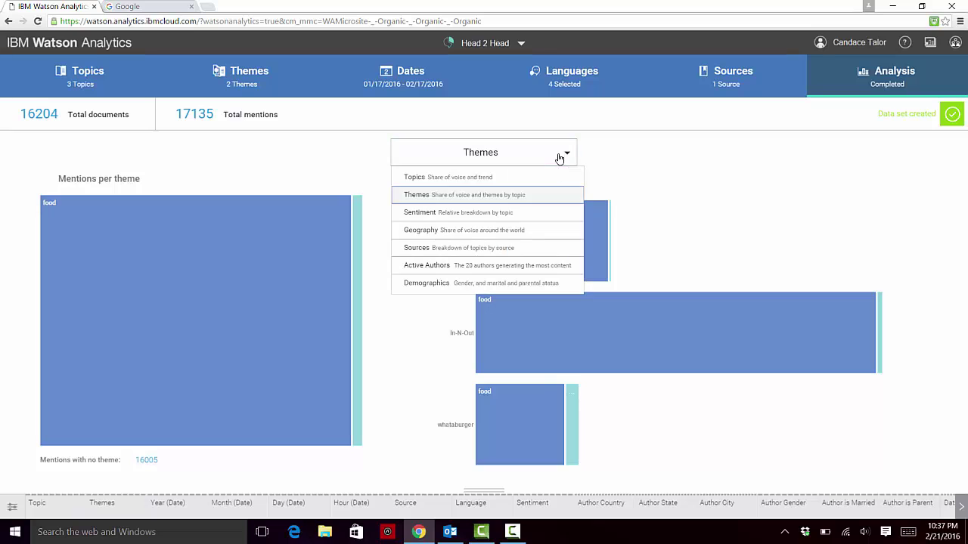
pyautogui.click(527, 214)
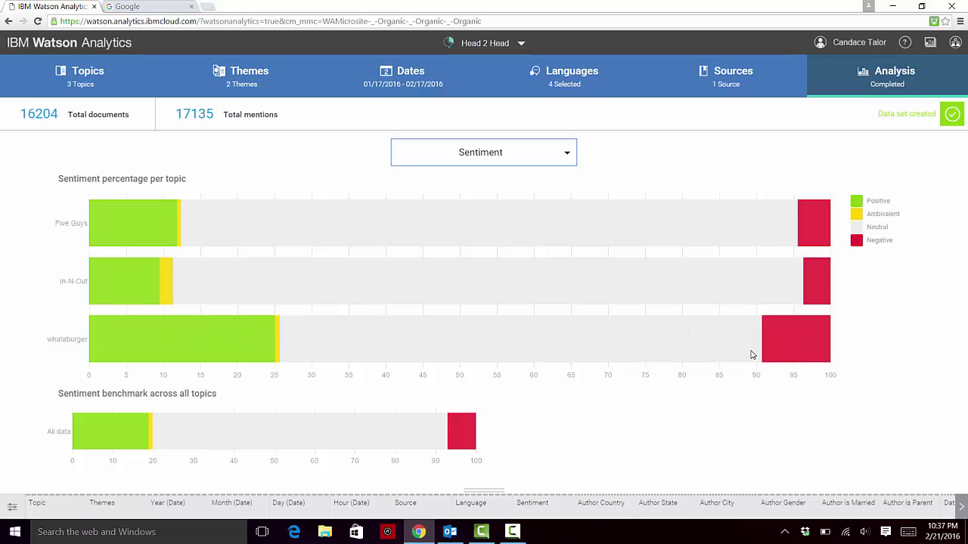
pyautogui.moveTo(815, 349)
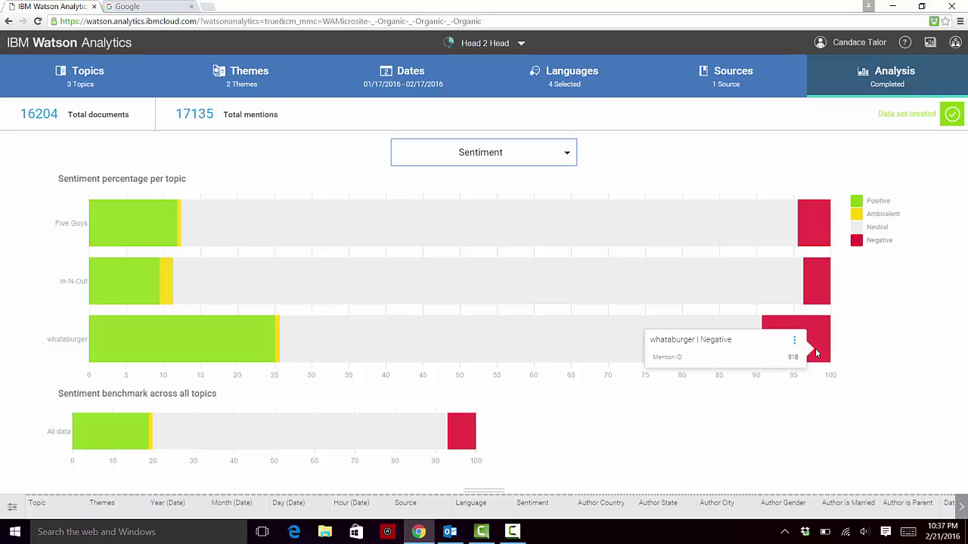
# - Return to the Welcome page and open the What a burger Data Set to see its suggested questions
pyautogui.click(507, 43)
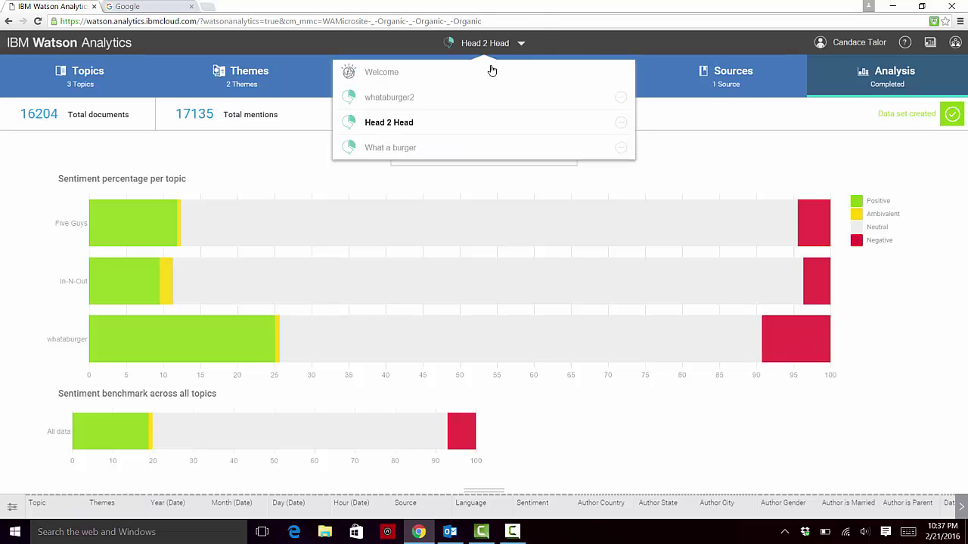
pyautogui.click(492, 75)
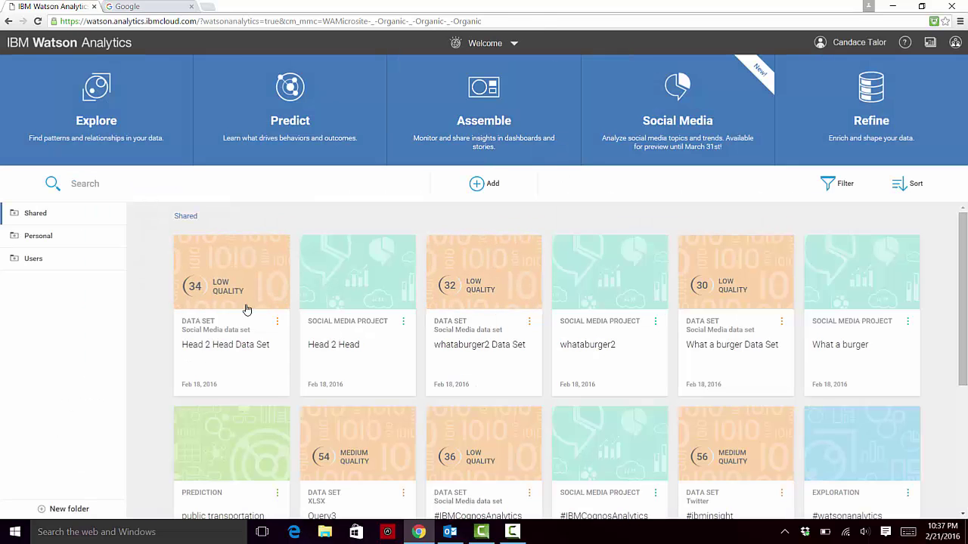
pyautogui.click(726, 321)
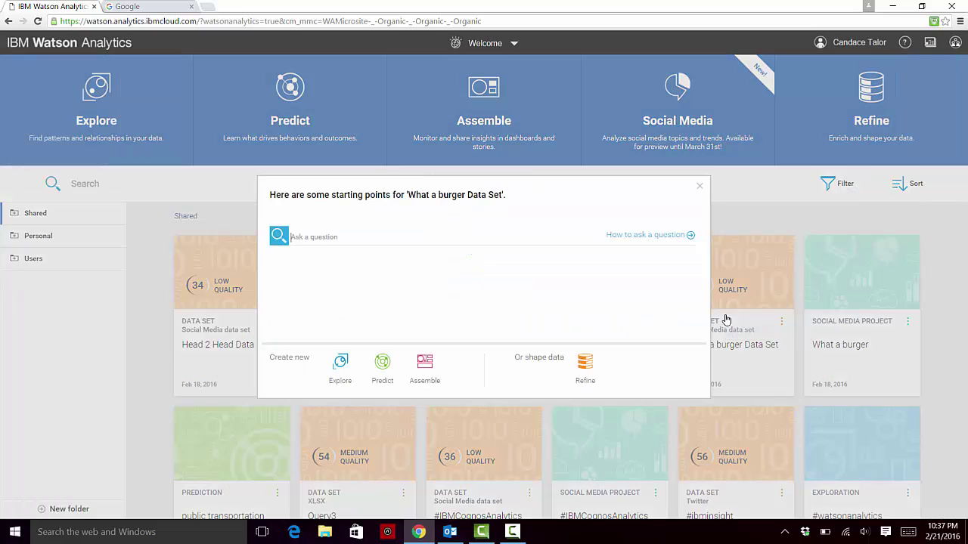